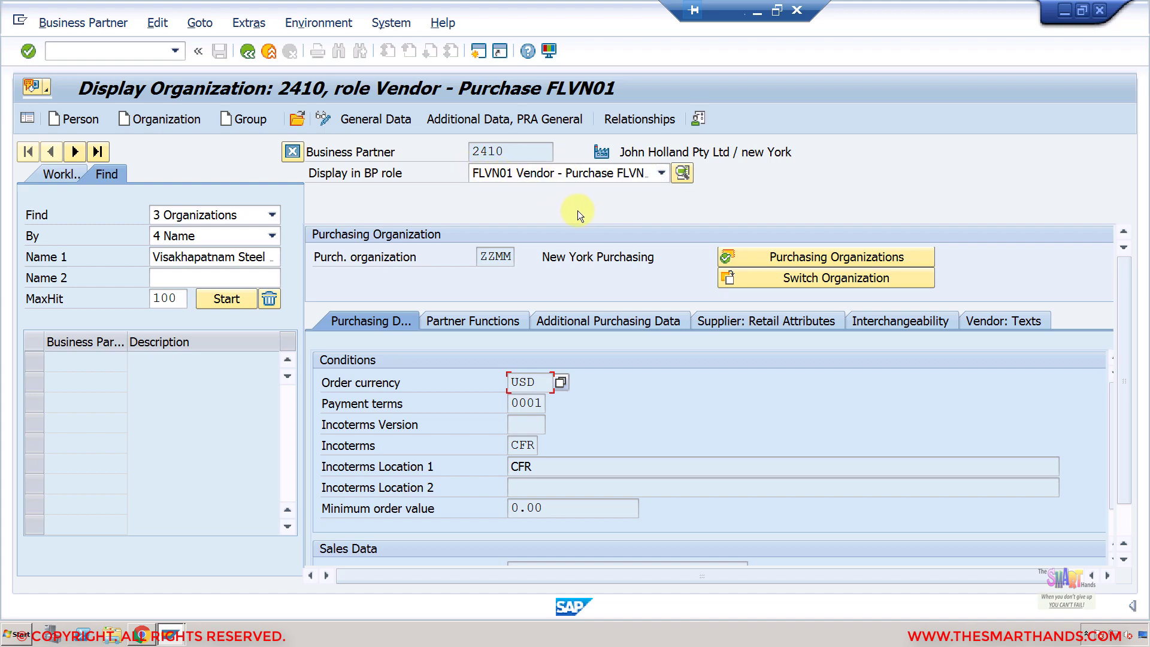
Review the purchasing data of John Holland Pty Ltd in the Vendor - Purchase FLVN01 role, checking its general data first.
{"action": "left_click", "coordinate": [389, 120]}
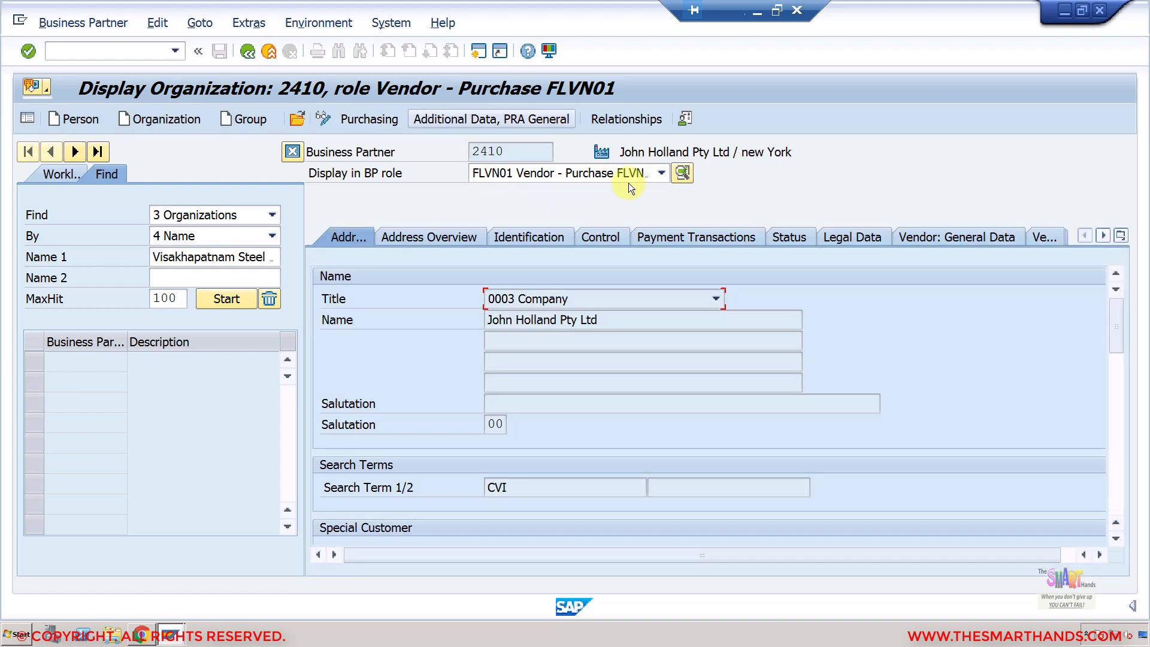
{"action": "left_click", "coordinate": [660, 173]}
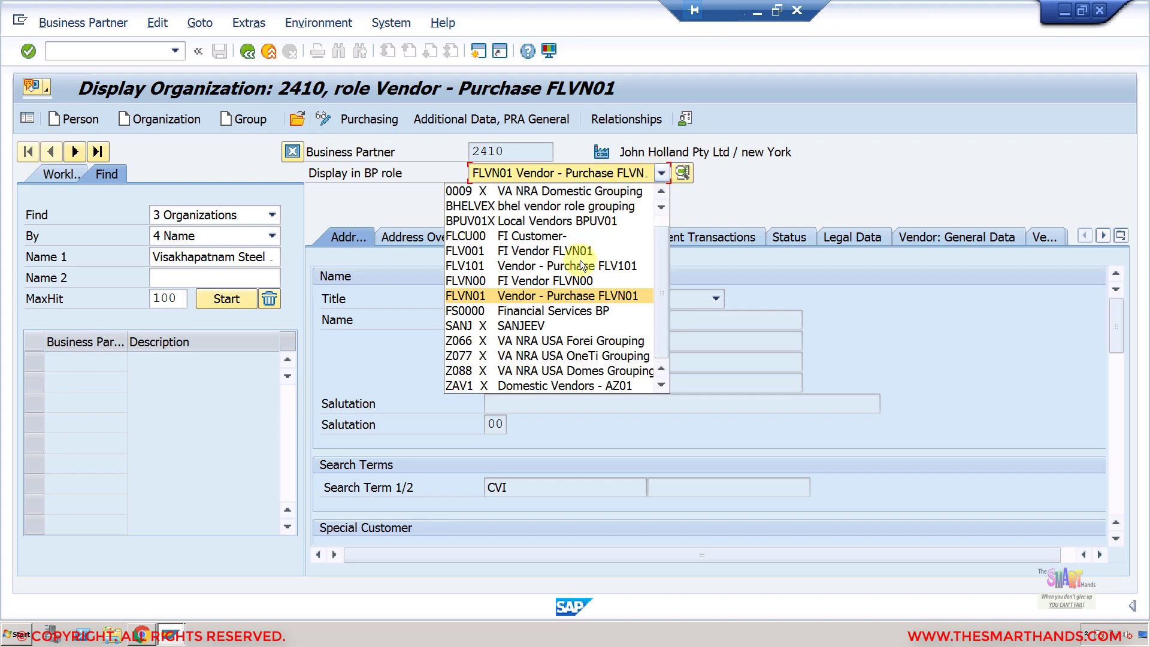
{"action": "left_click", "coordinate": [549, 295]}
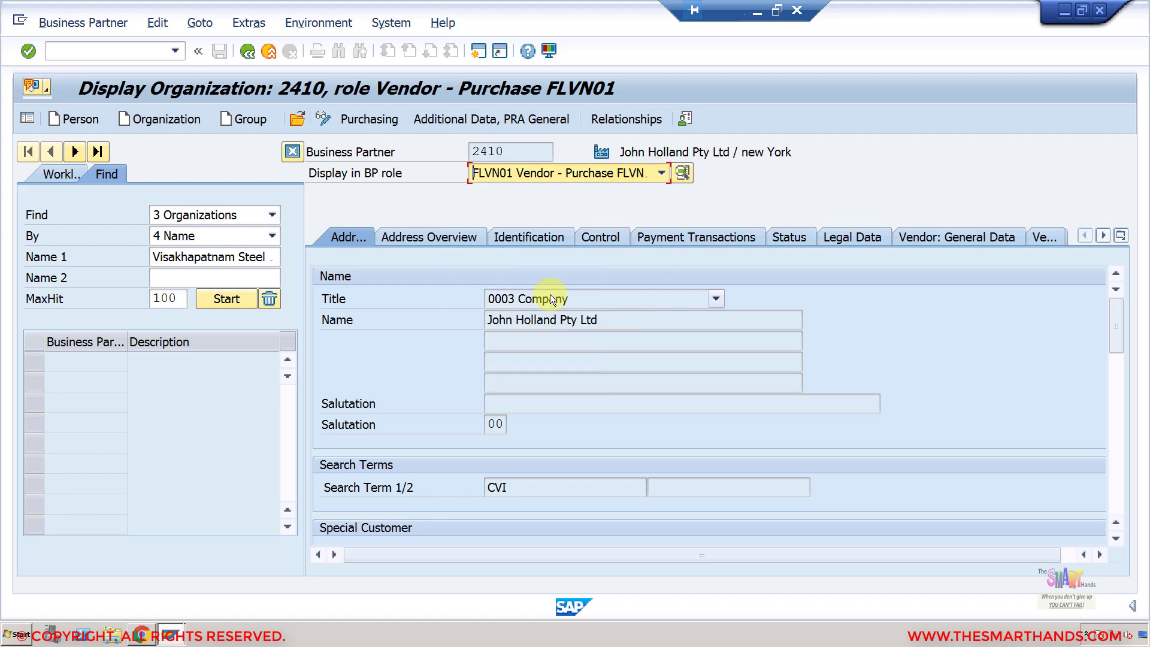
{"action": "left_click", "coordinate": [389, 124]}
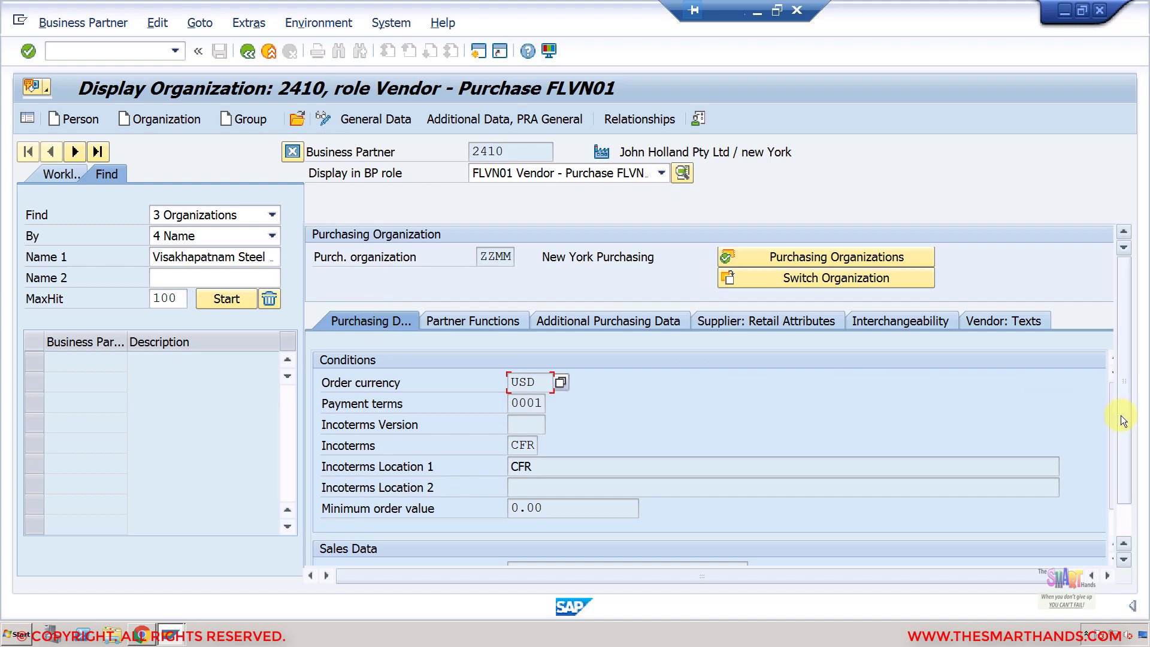
{"action": "scroll", "coordinate": [1116, 498], "scroll_direction": "down", "scroll_amount": 1}
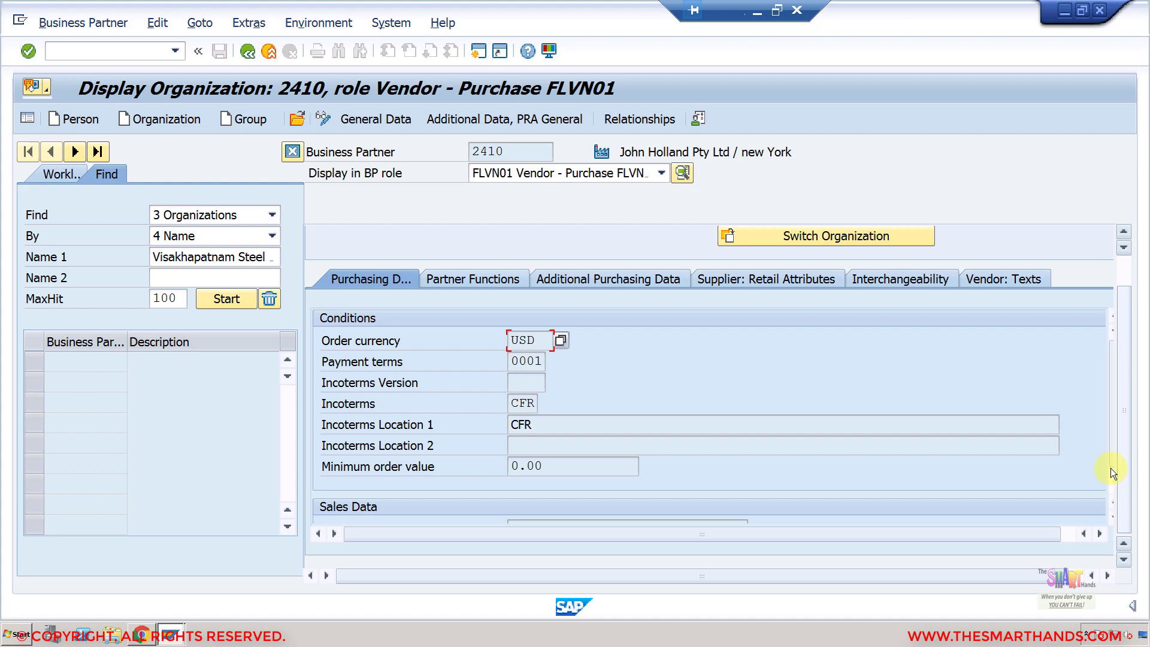
{"action": "scroll", "coordinate": [1112, 497], "scroll_direction": "down", "scroll_amount": 1}
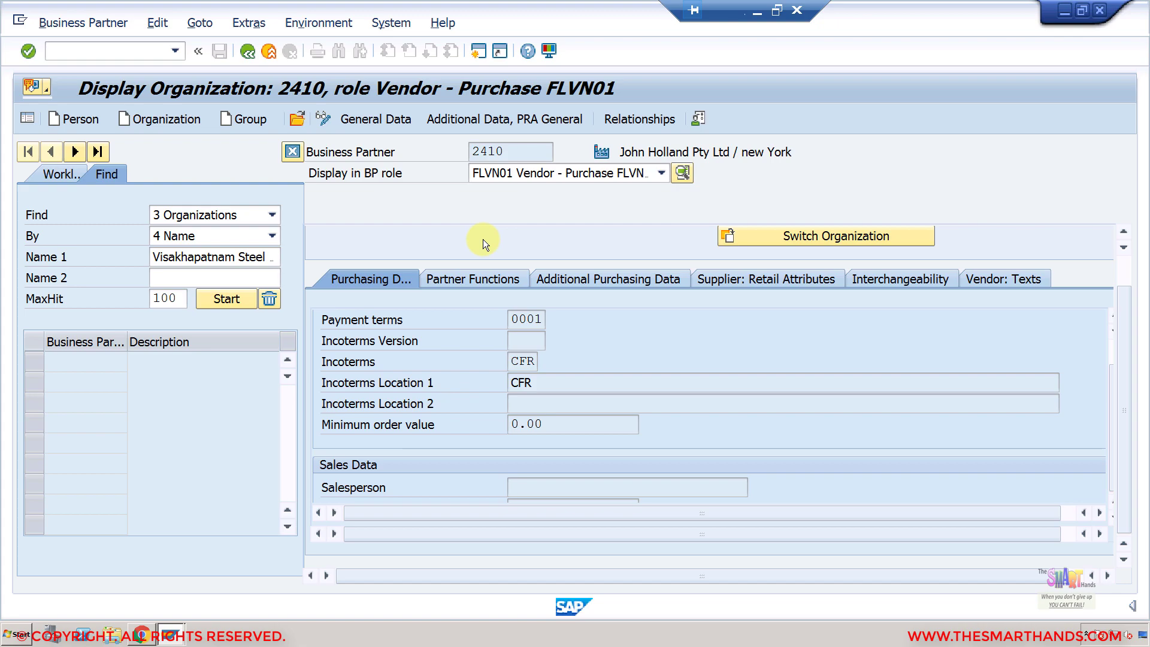
Set the SAP GUI monospaced font to Courier New size 14 and apply the new font settings.
{"action": "left_click", "coordinate": [551, 50]}
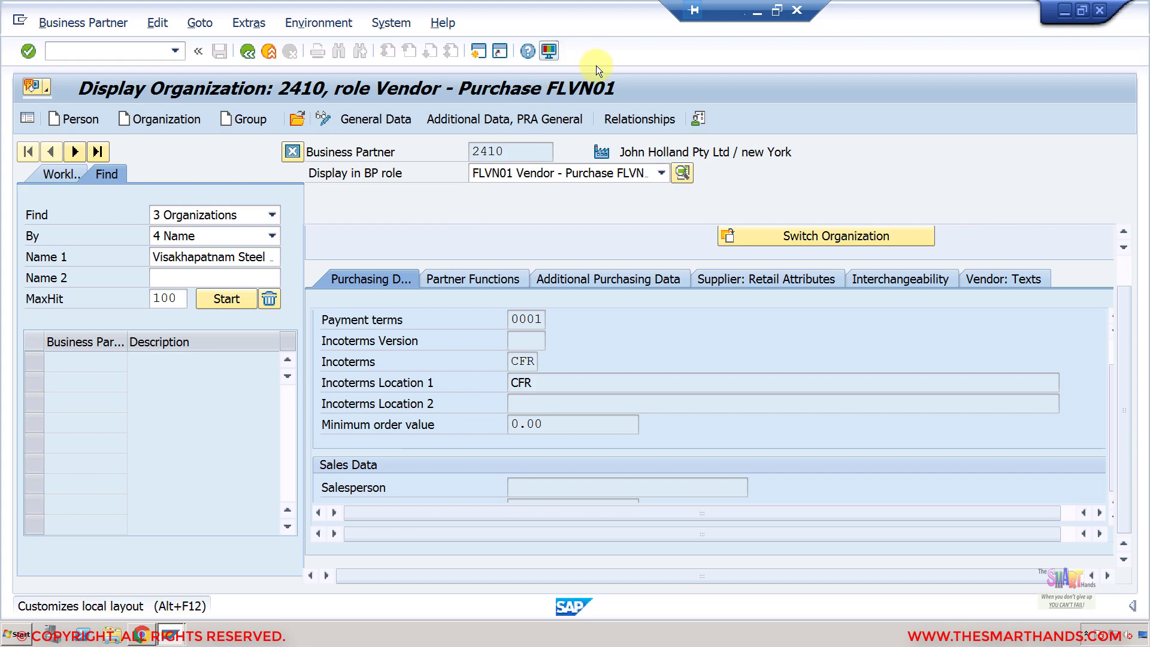
{"action": "left_click", "coordinate": [597, 75]}
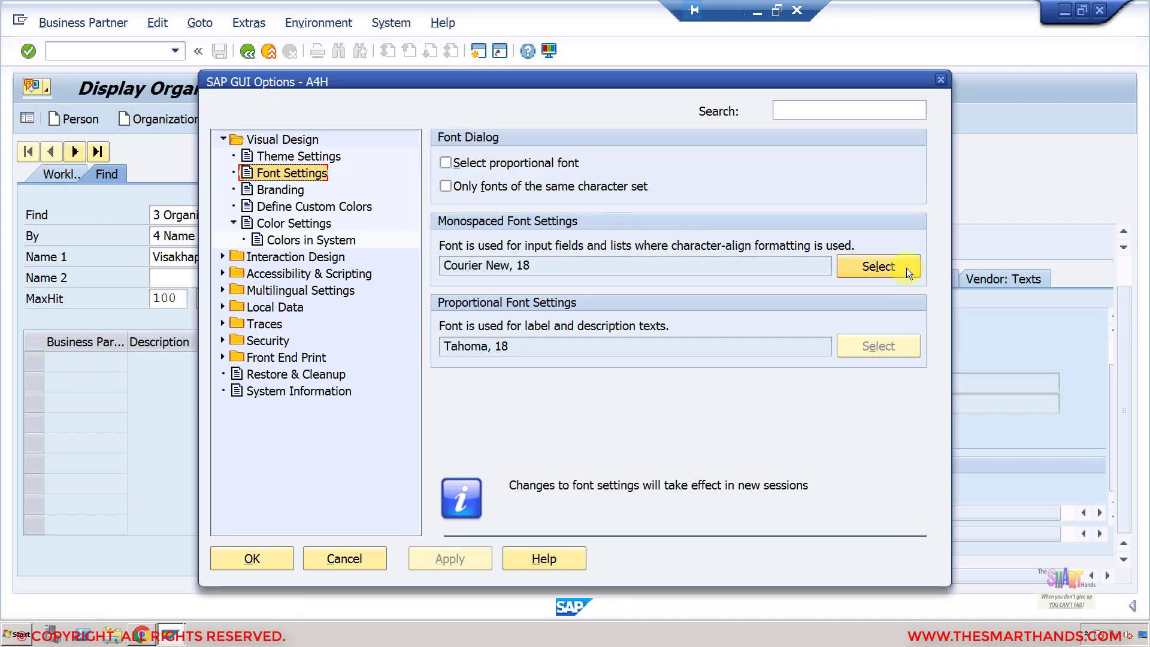
{"action": "left_click", "coordinate": [906, 267]}
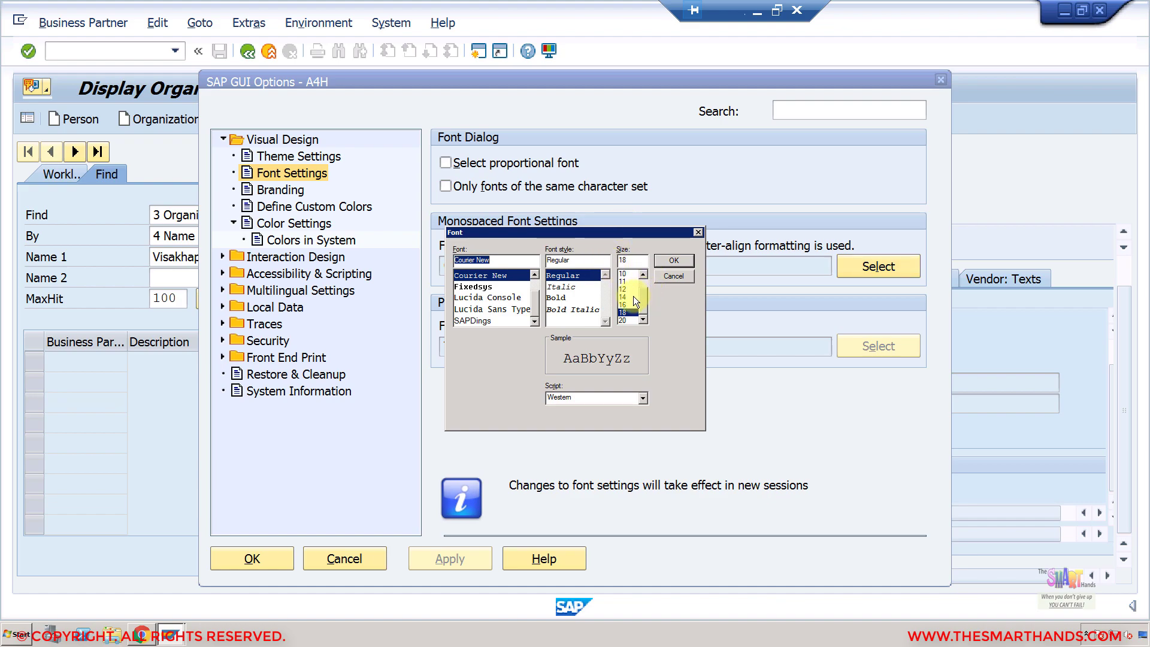
{"action": "left_click", "coordinate": [630, 296]}
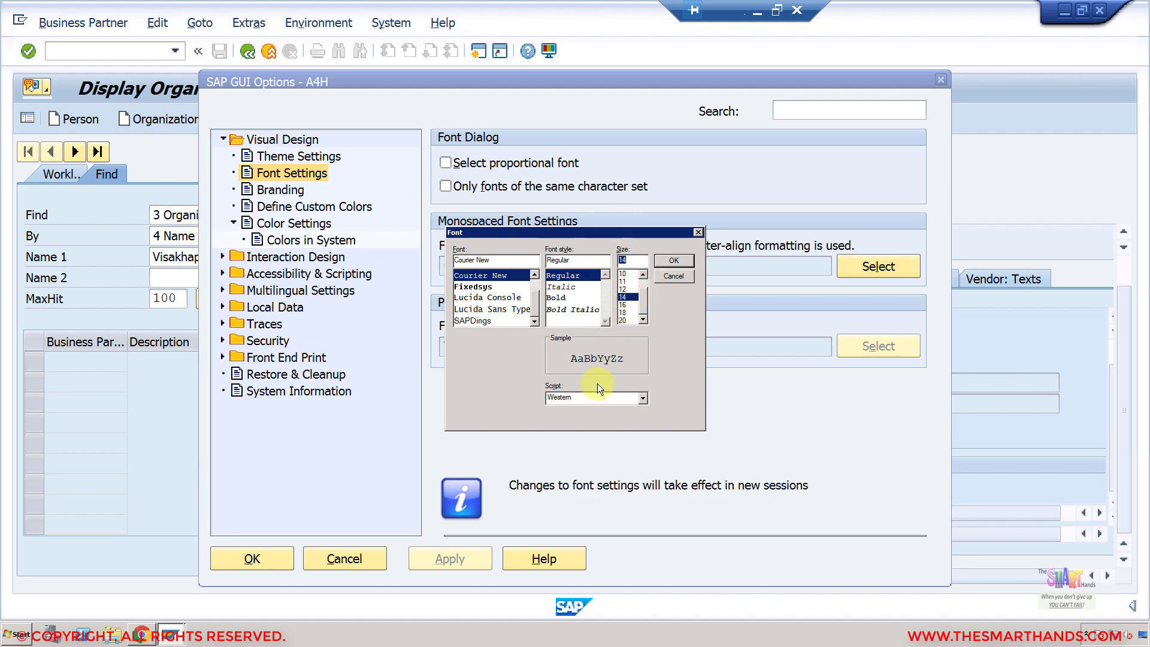
{"action": "left_click", "coordinate": [682, 260]}
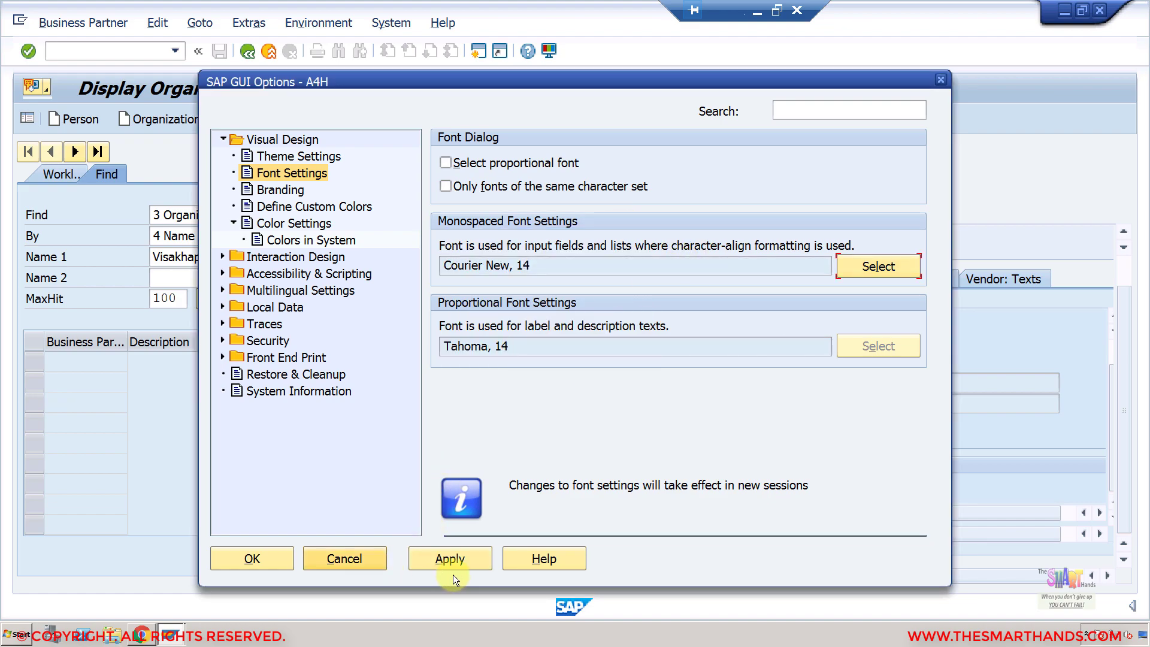
{"action": "left_click", "coordinate": [461, 563]}
{"action": "left_click", "coordinate": [275, 553]}
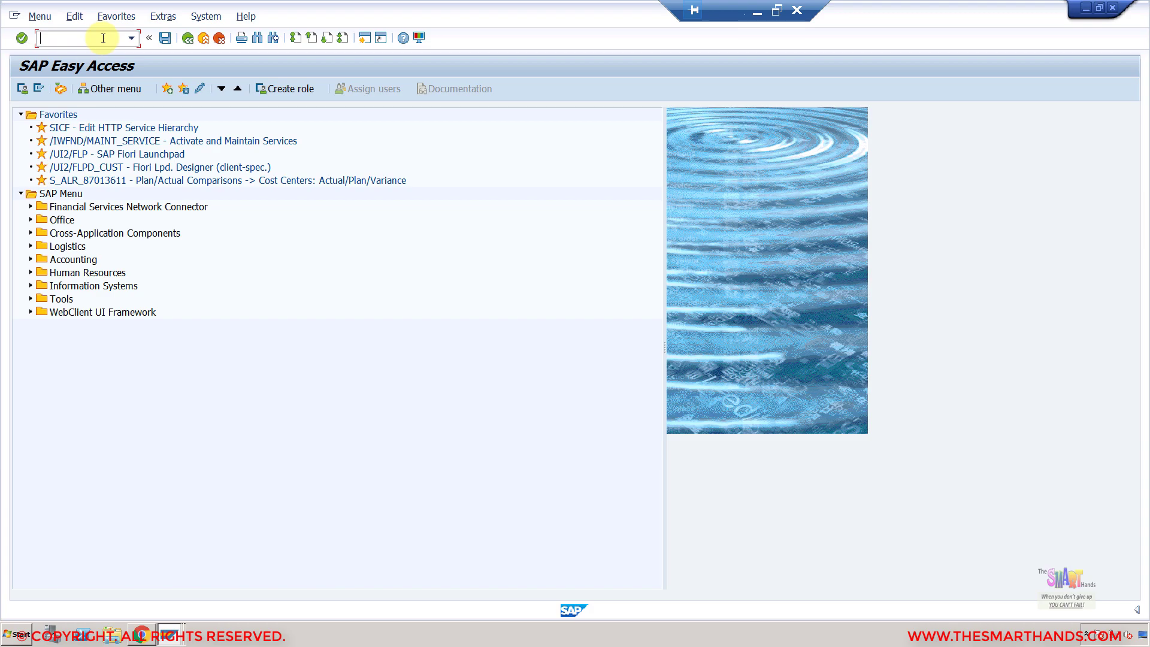
Open transaction BP and examine the control data in John Holland Pty Ltd's purchasing data, including the GR-based invoice verification setting.
{"action": "type", "text": "bp"}
{"action": "key", "text": "Return"}
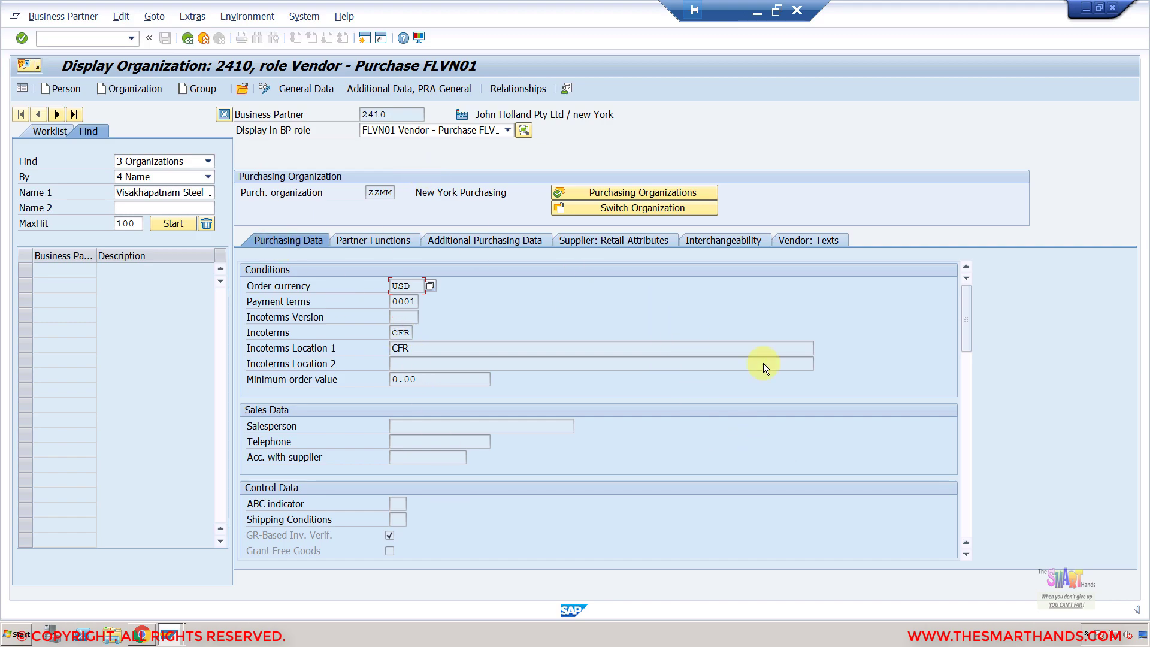
{"action": "left_click", "coordinate": [968, 383]}
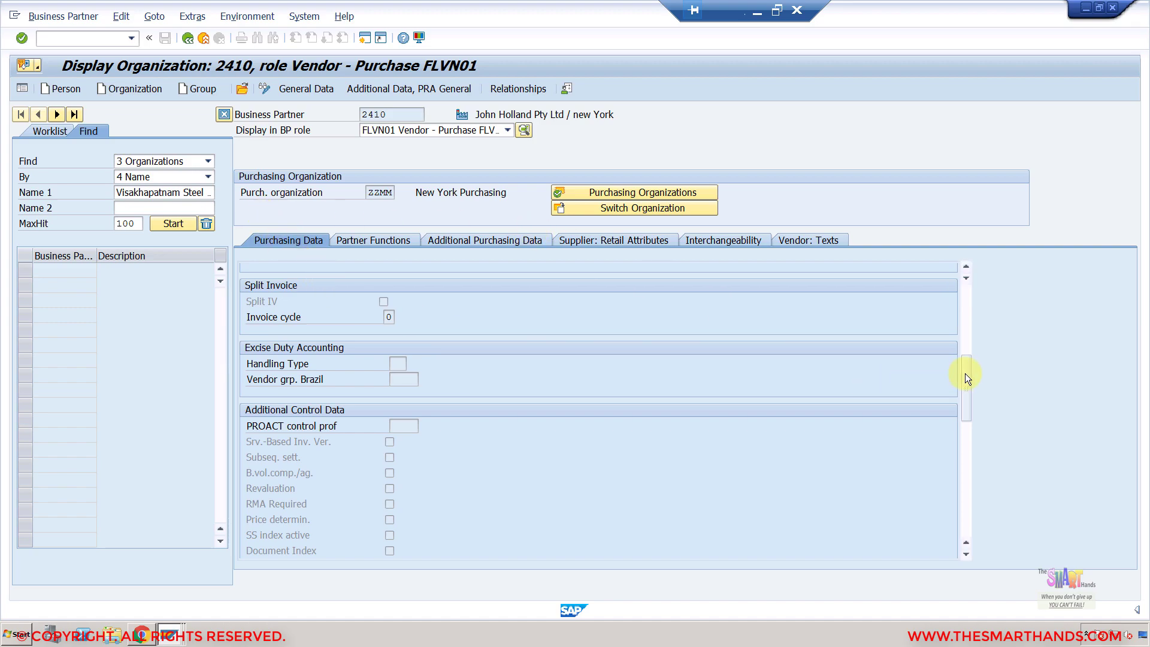
{"action": "left_click_drag", "start_coordinate": [965, 372], "coordinate": [965, 309]}
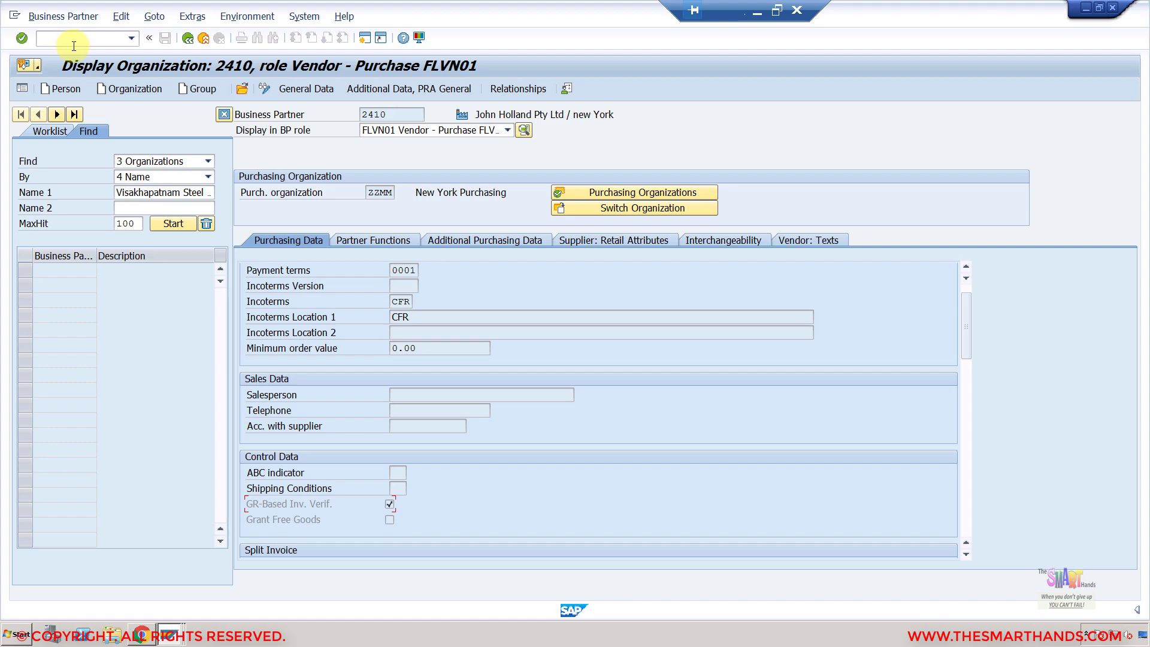
Run transaction ME1M to list the purchasing info records for material SHAFT123 in purchasing organization and plant ZZMM.
{"action": "type", "text": "/nme1m"}
{"action": "key", "text": "Return"}
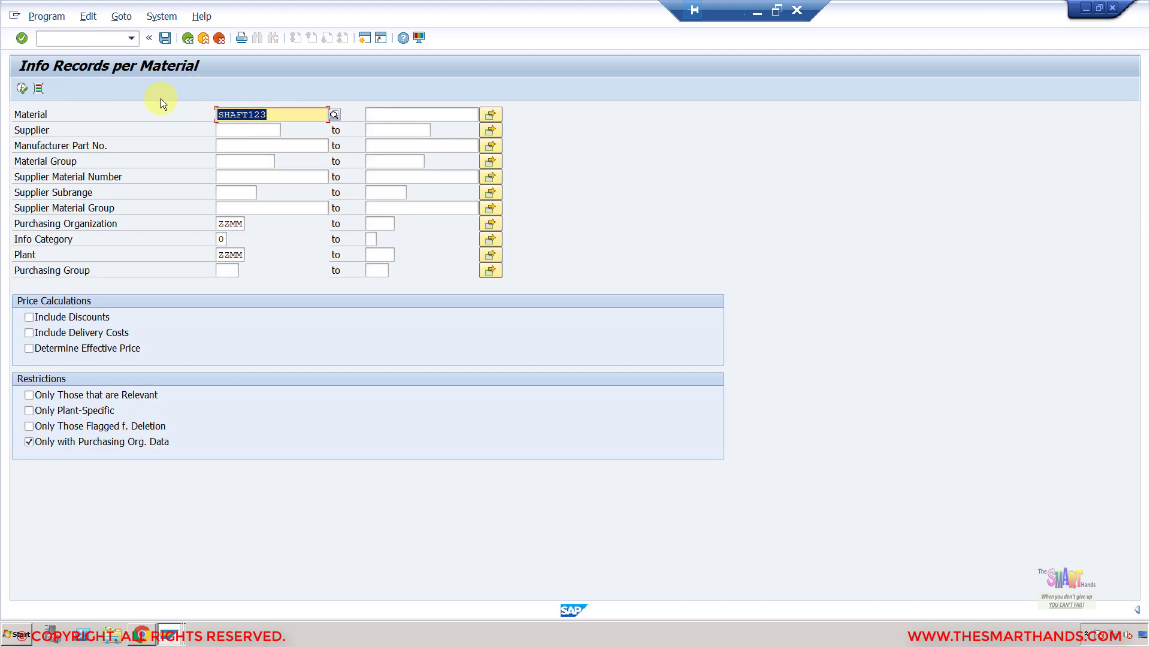
{"action": "left_click", "coordinate": [21, 88]}
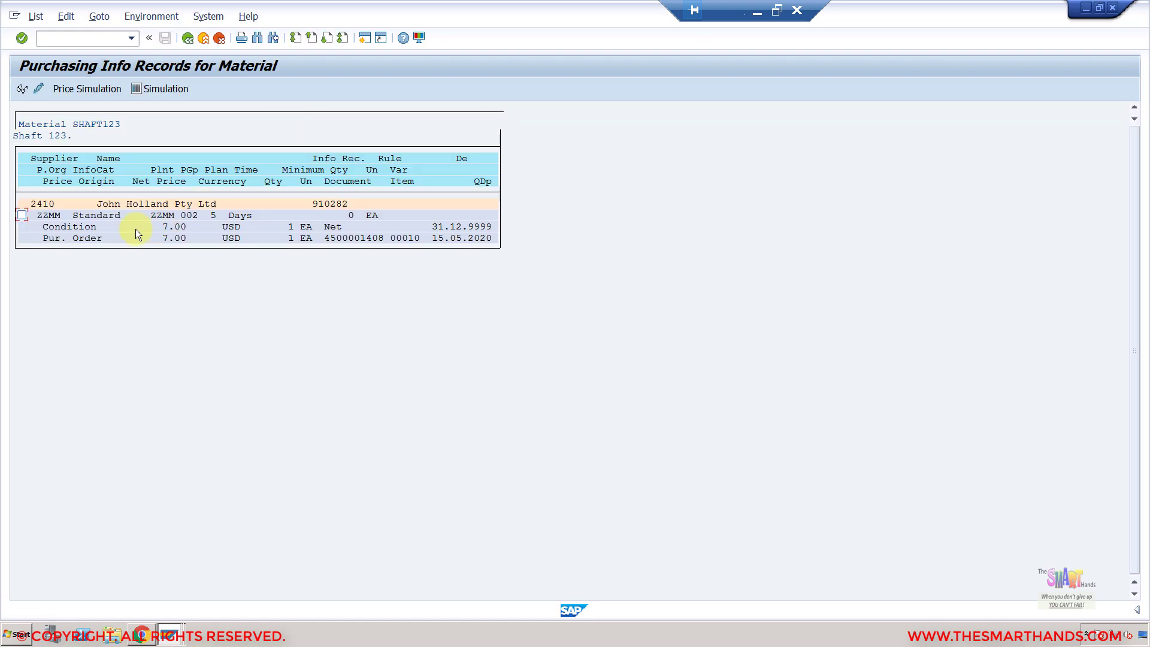
Open the John Holland Pty Ltd info record for SHAFT123 and switch it to change mode to inspect the GR-Bsd IV option.
{"action": "double_click", "coordinate": [135, 228]}
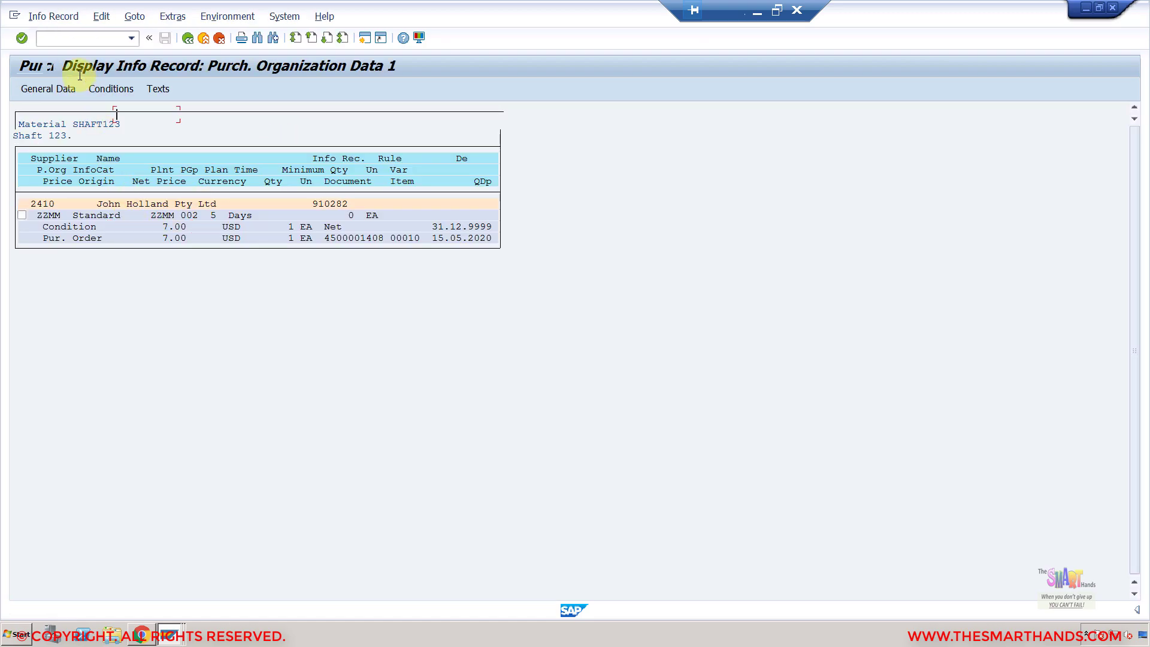
{"action": "left_click", "coordinate": [53, 16]}
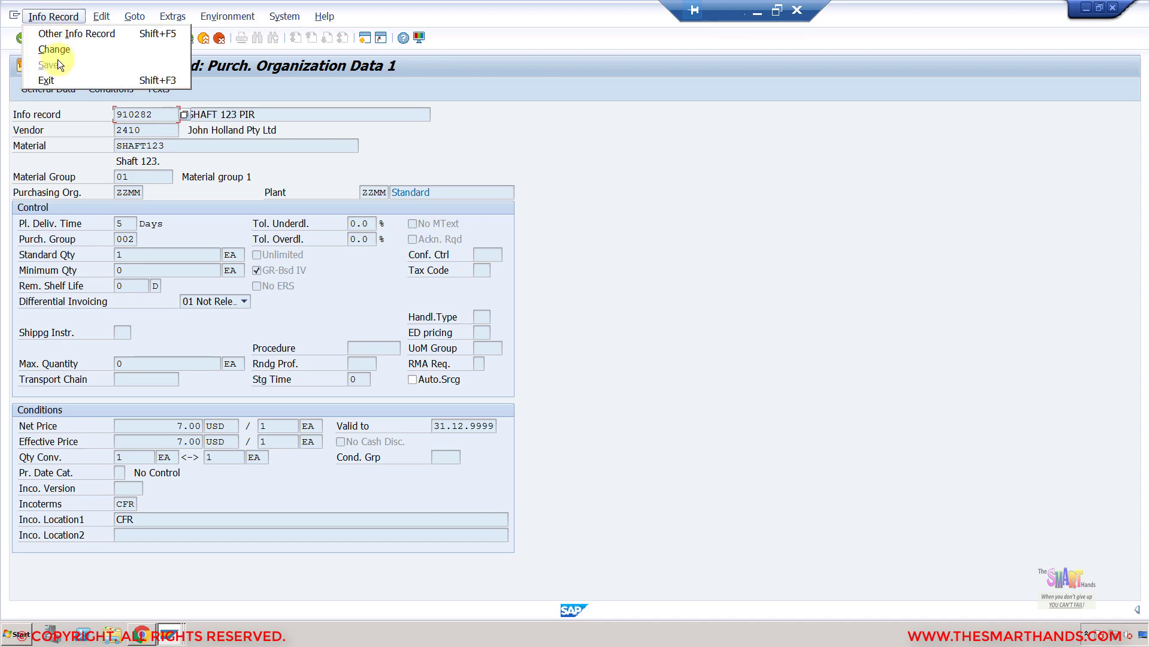
{"action": "left_click", "coordinate": [60, 50]}
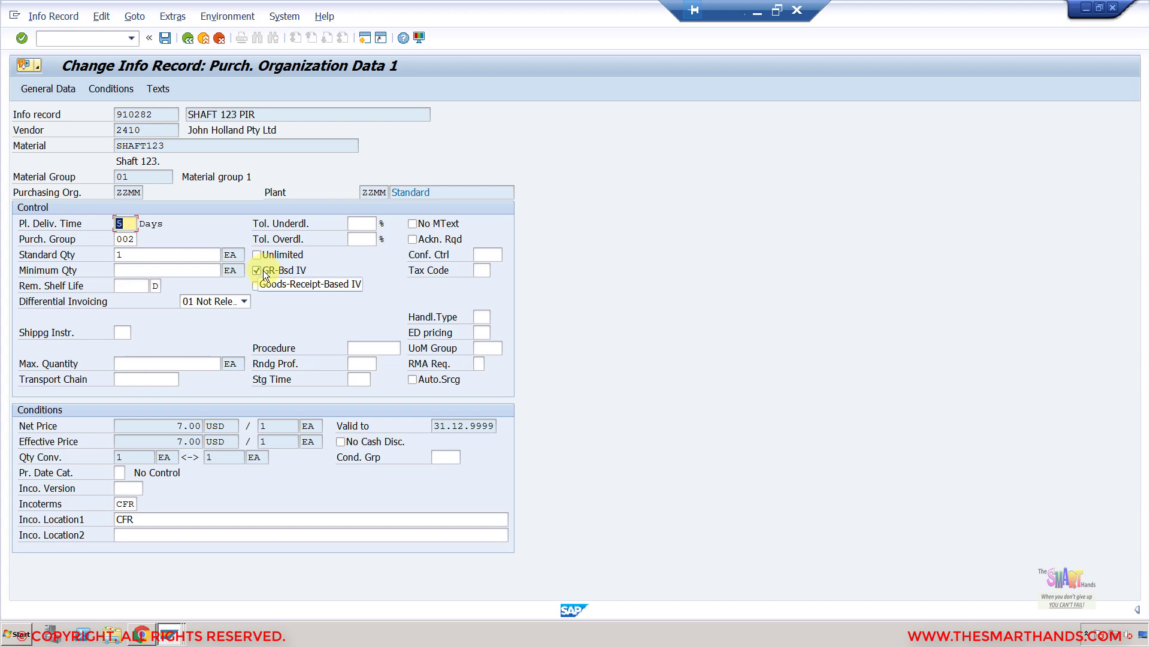
Open transaction ME23N and display the invoice details of purchase order item 10, 2kg Self Raising Flour, to check GR-Bsd IV.
{"action": "left_click", "coordinate": [89, 39]}
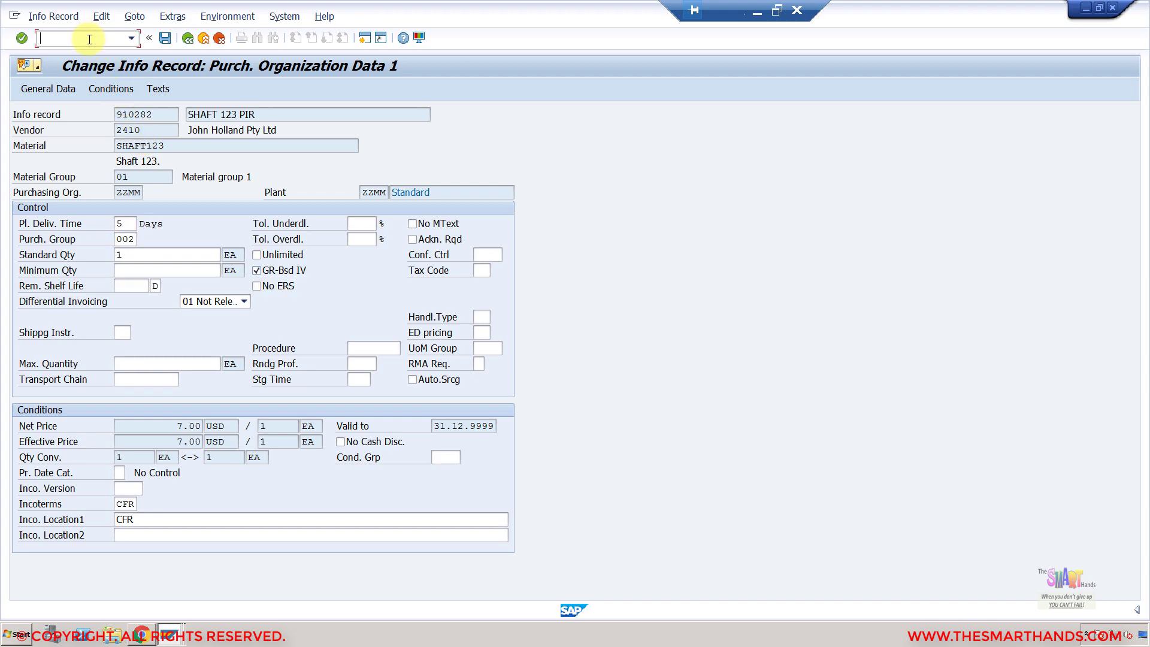
{"action": "type", "text": "/nme23n"}
{"action": "key", "text": "Return"}
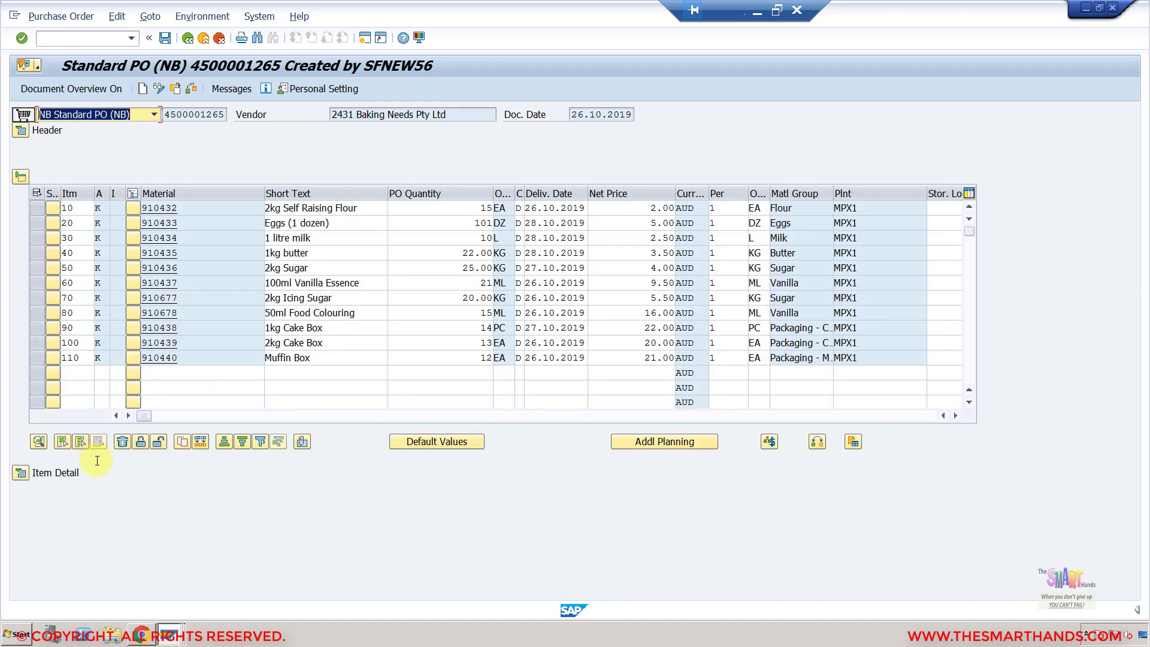
{"action": "left_click", "coordinate": [22, 472]}
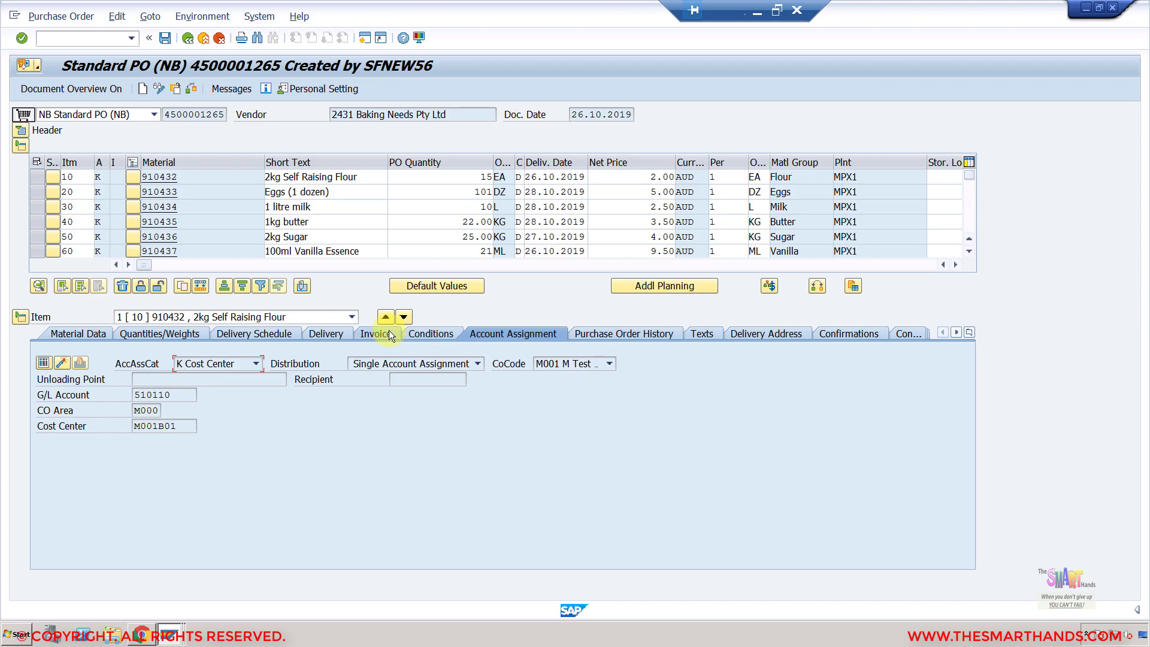
{"action": "left_click", "coordinate": [389, 332]}
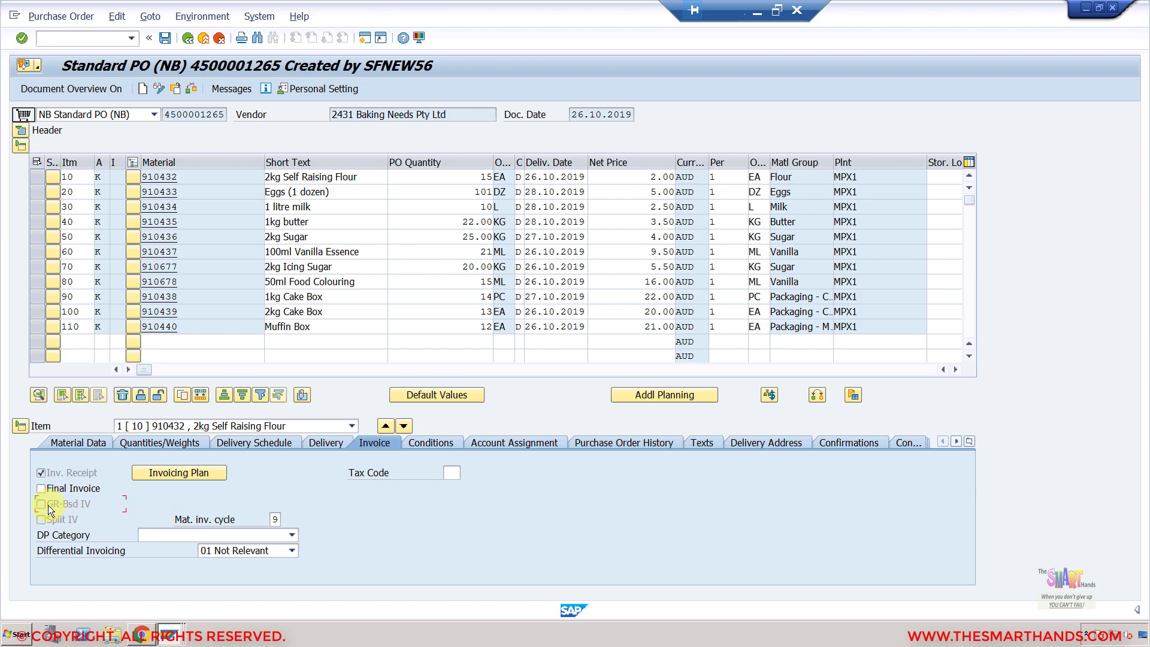
Check the purchase order history of item 10 for its goods receipt and invoice documents, and return to its invoice details.
{"action": "left_click", "coordinate": [615, 446]}
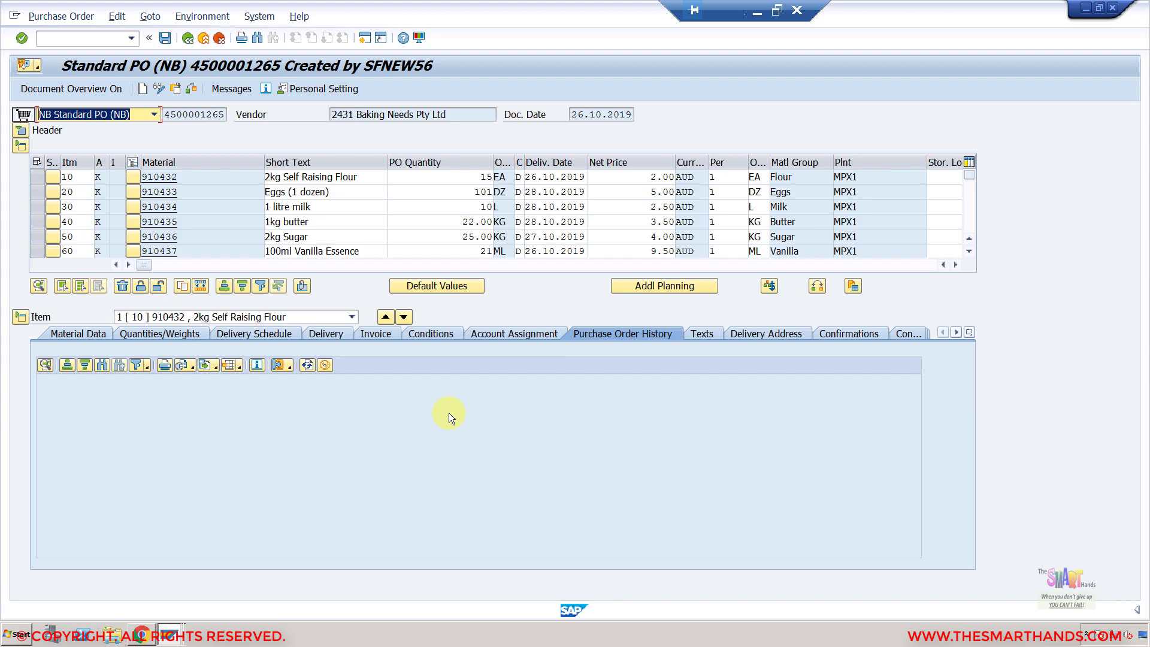
{"action": "left_click", "coordinate": [312, 373]}
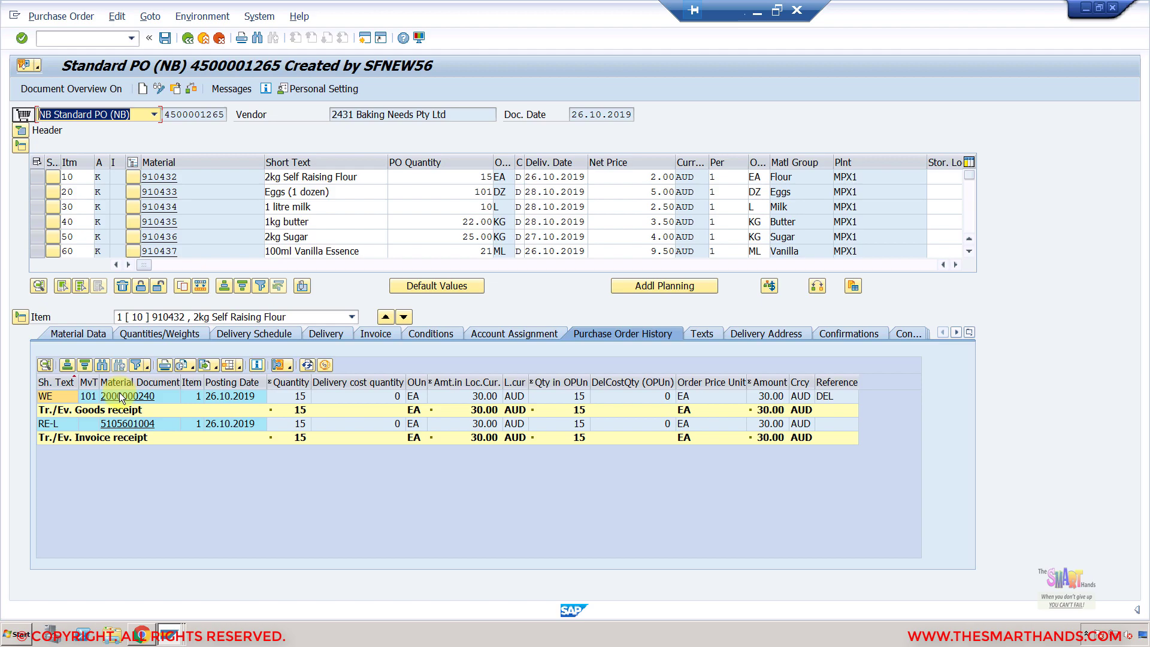
{"action": "left_click", "coordinate": [379, 336]}
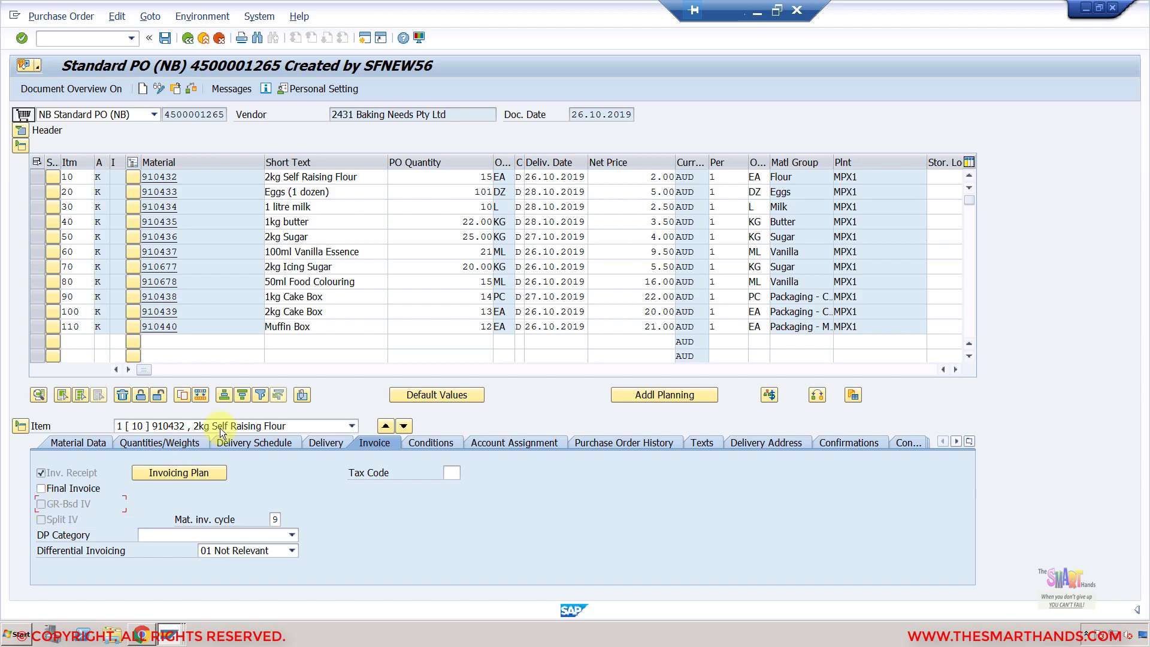
Switch to PowerPoint, start the slide show from the Purchase Order settings slide, and advance through the Recap points up to Master data settings.
{"action": "left_click", "coordinate": [757, 10]}
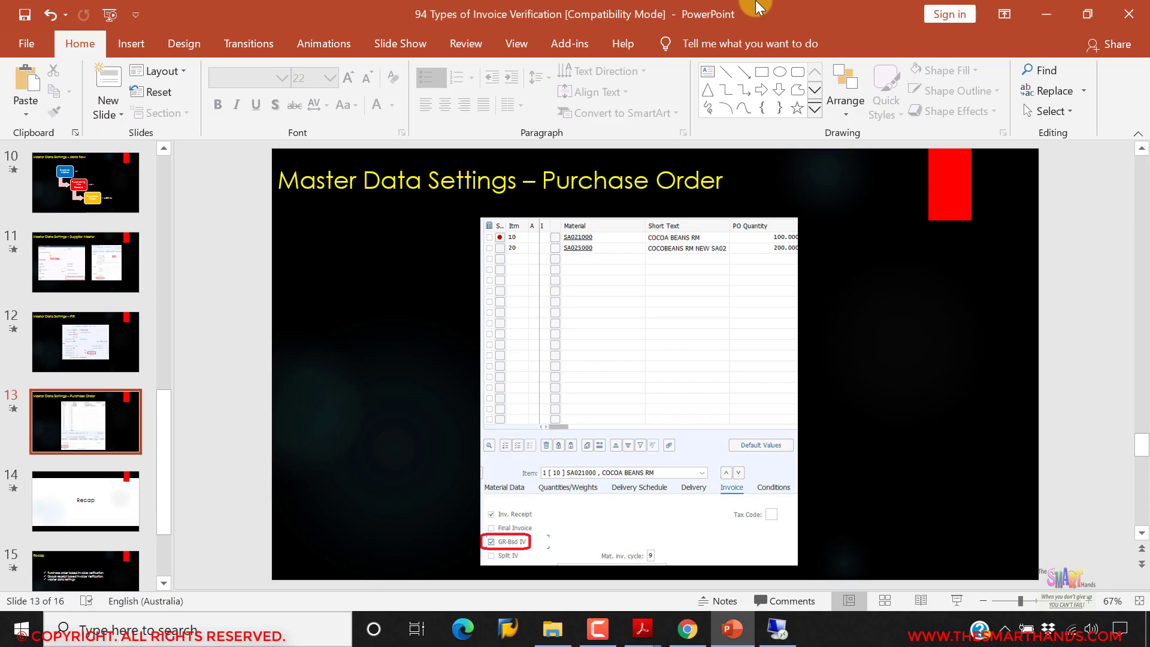
{"action": "left_click", "coordinate": [951, 600]}
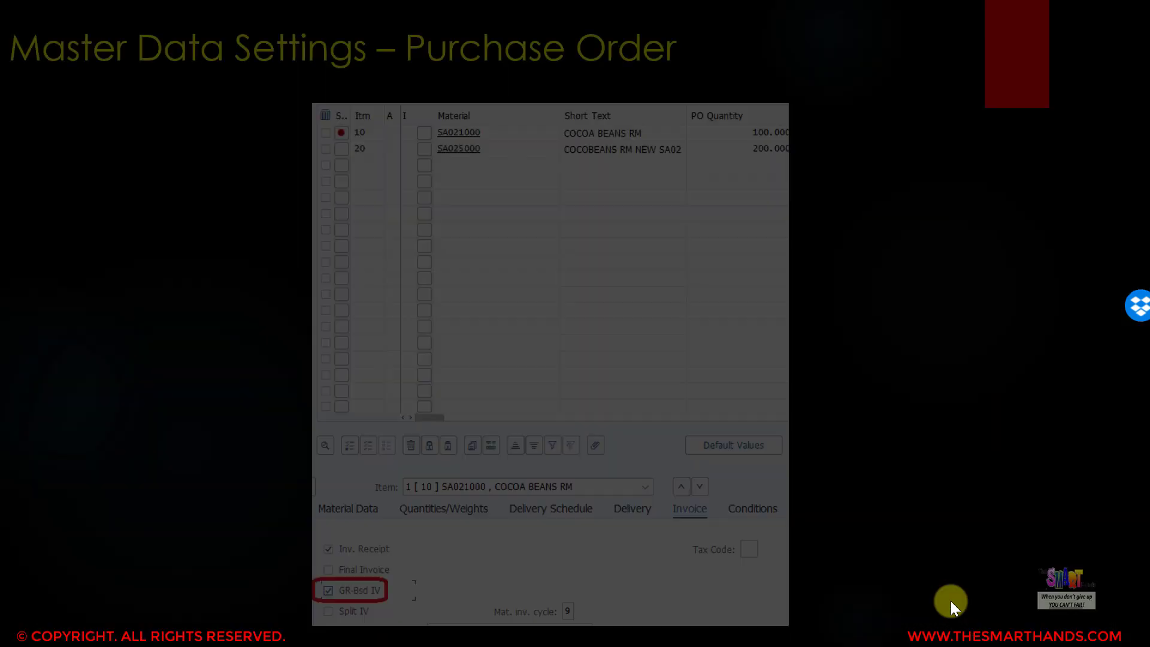
{"action": "left_click", "coordinate": [950, 601]}
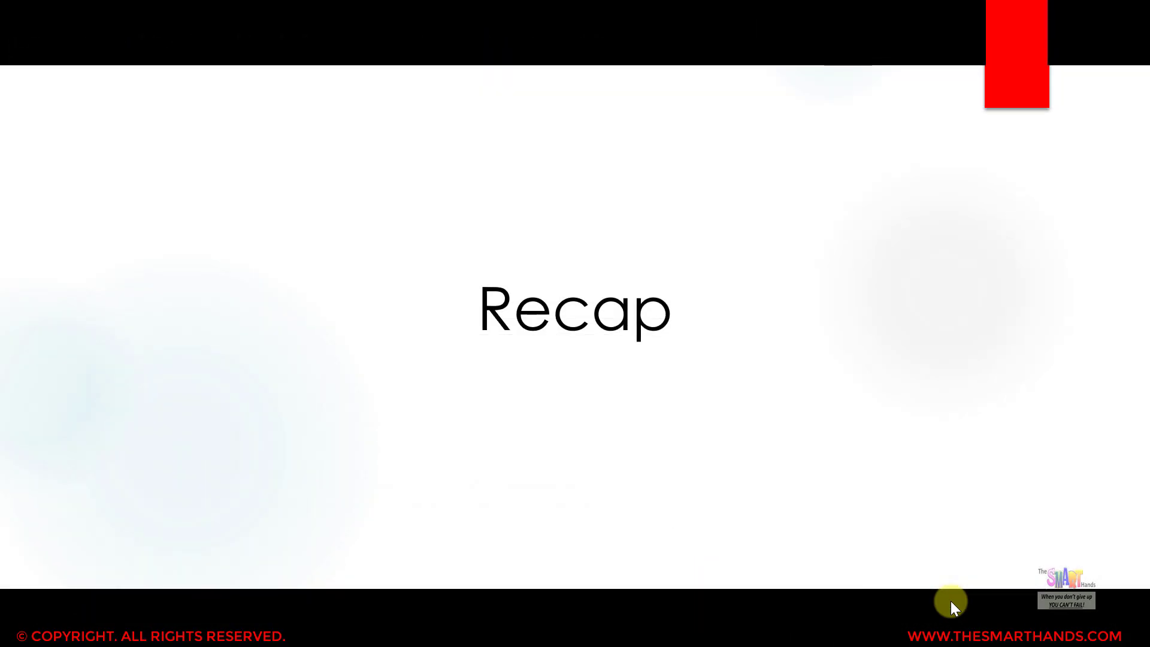
{"action": "left_click", "coordinate": [954, 607]}
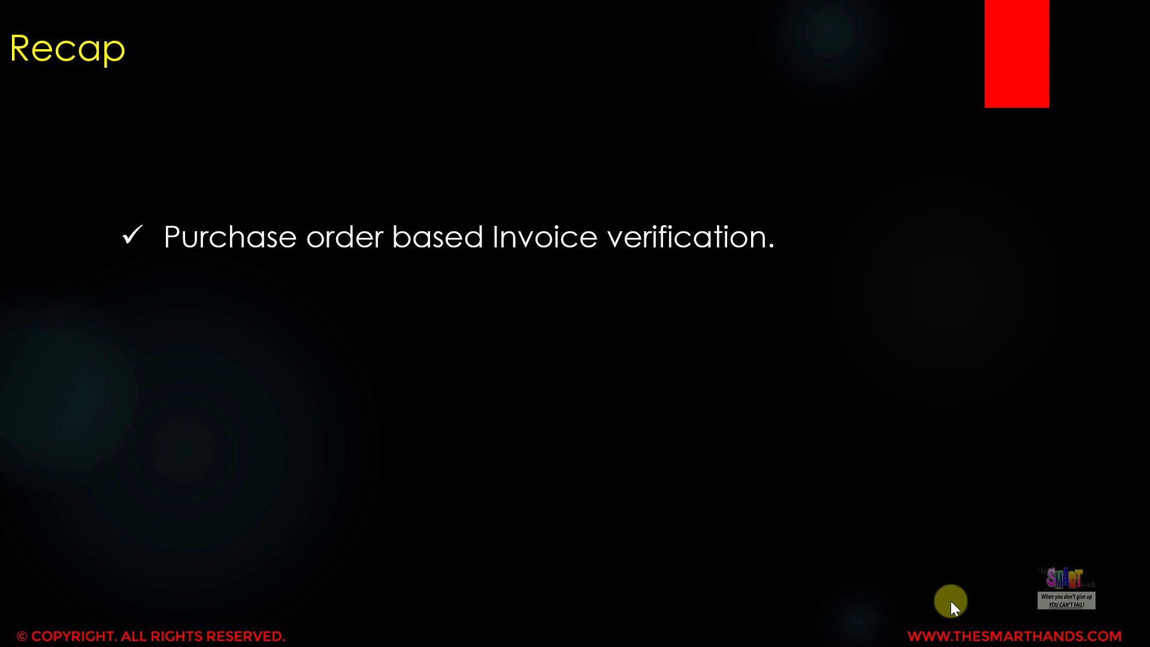
{"action": "left_click", "coordinate": [954, 607]}
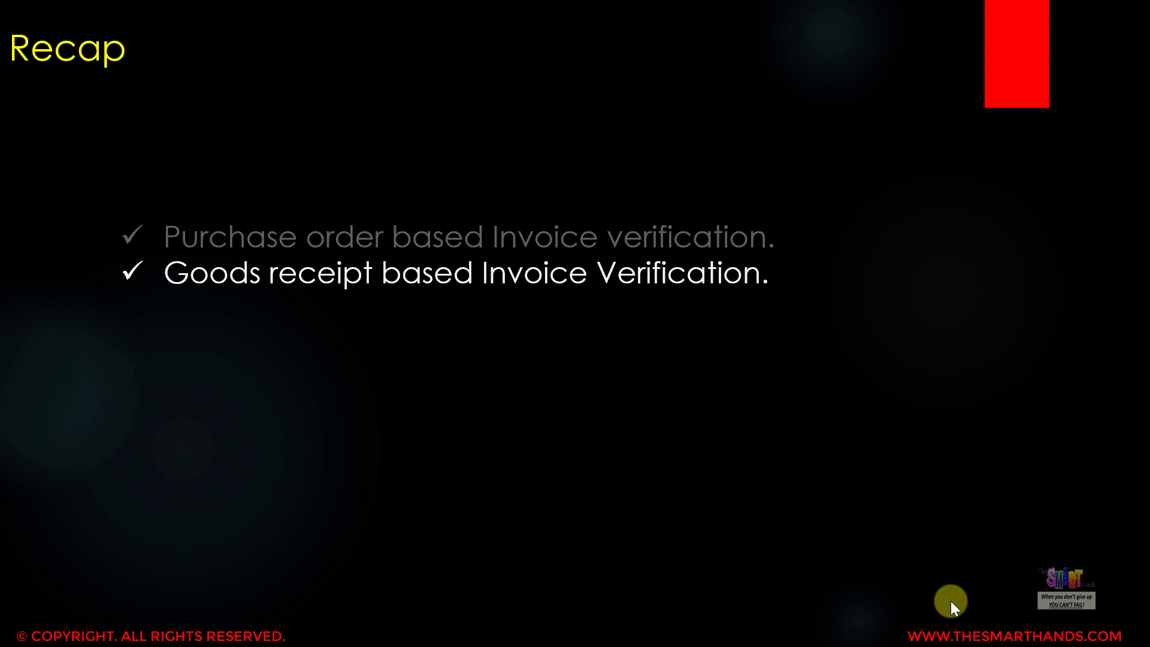
{"action": "left_click", "coordinate": [954, 606]}
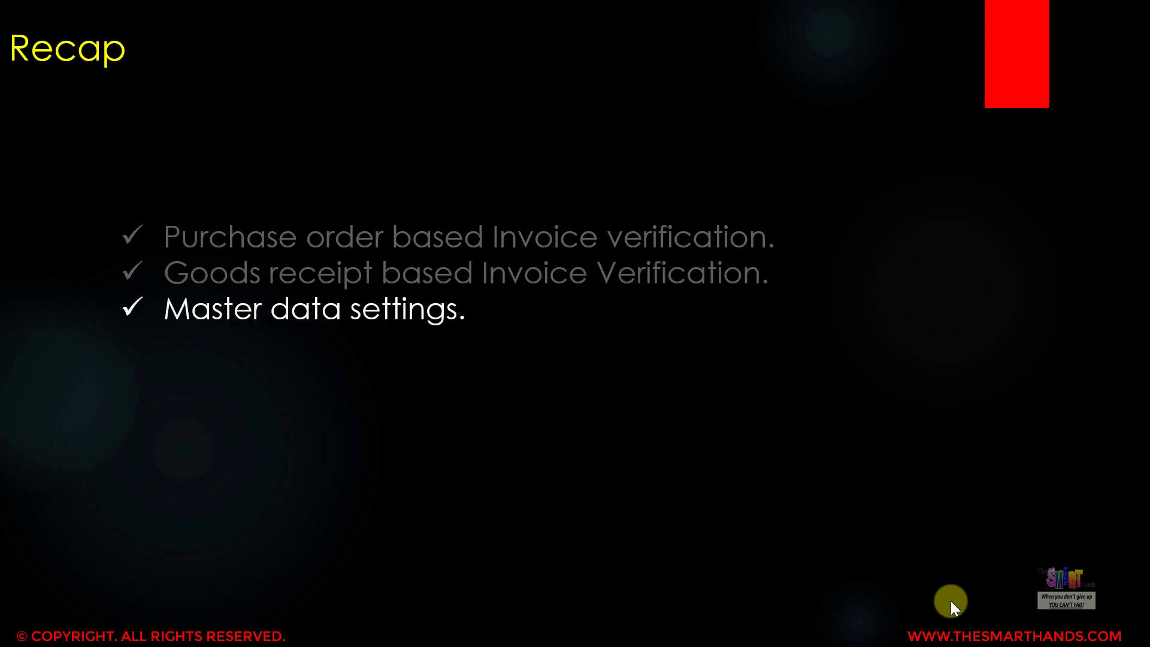